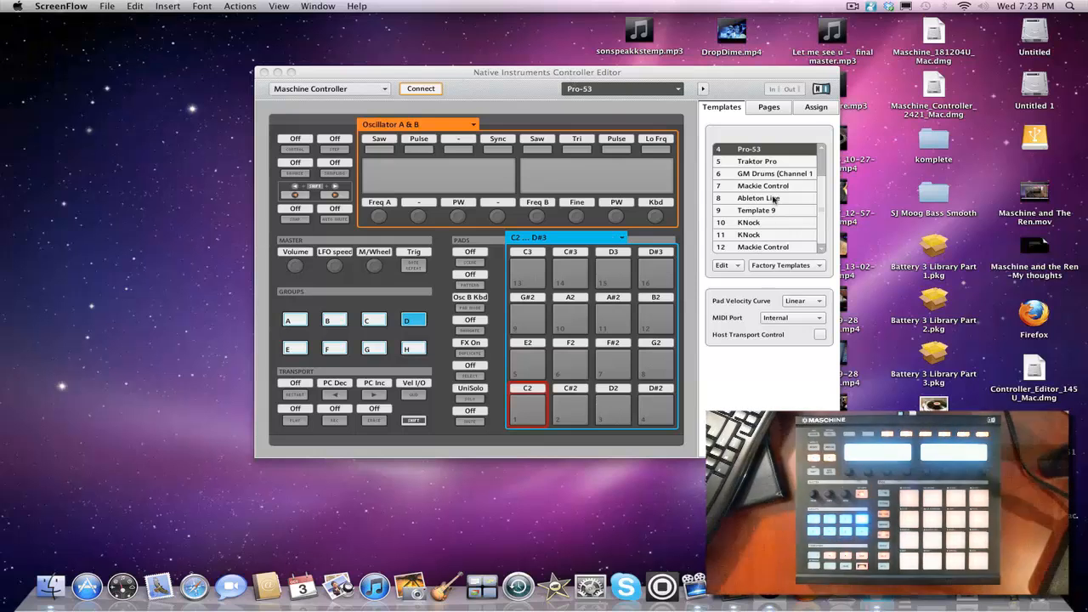
Bring Controller Editor forward and check its version information from the About dialog
left_click(61, 6)
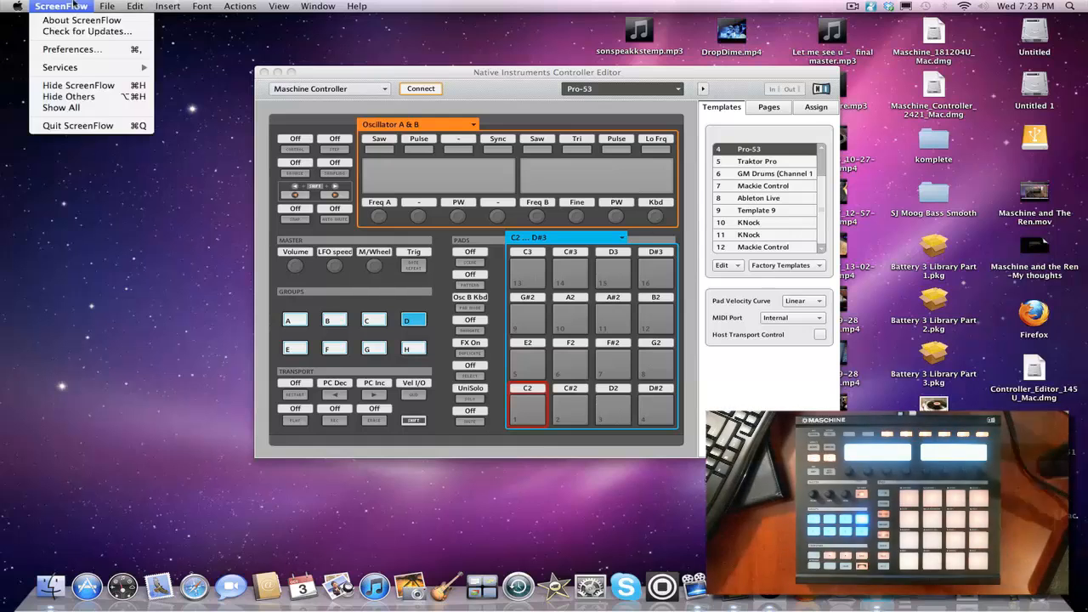
left_click(321, 64)
left_click(58, 6)
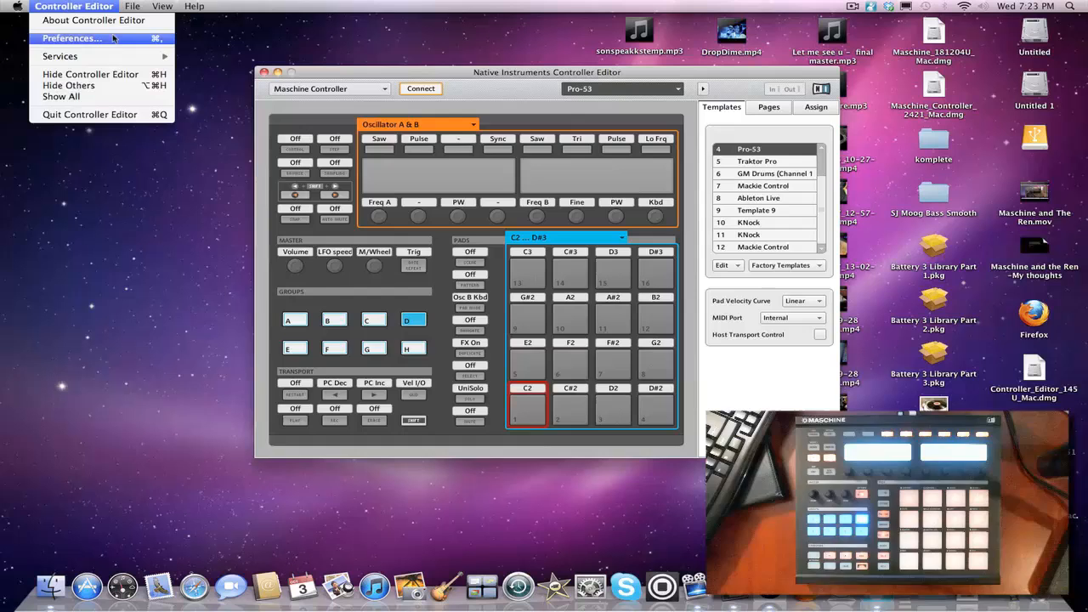
left_click(93, 20)
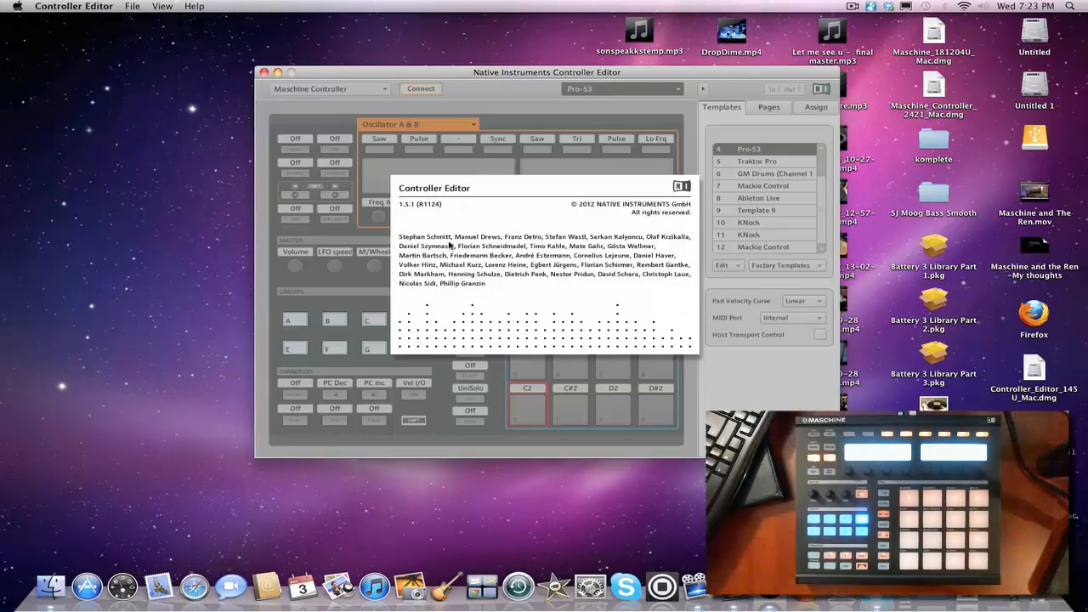
left_click(446, 240)
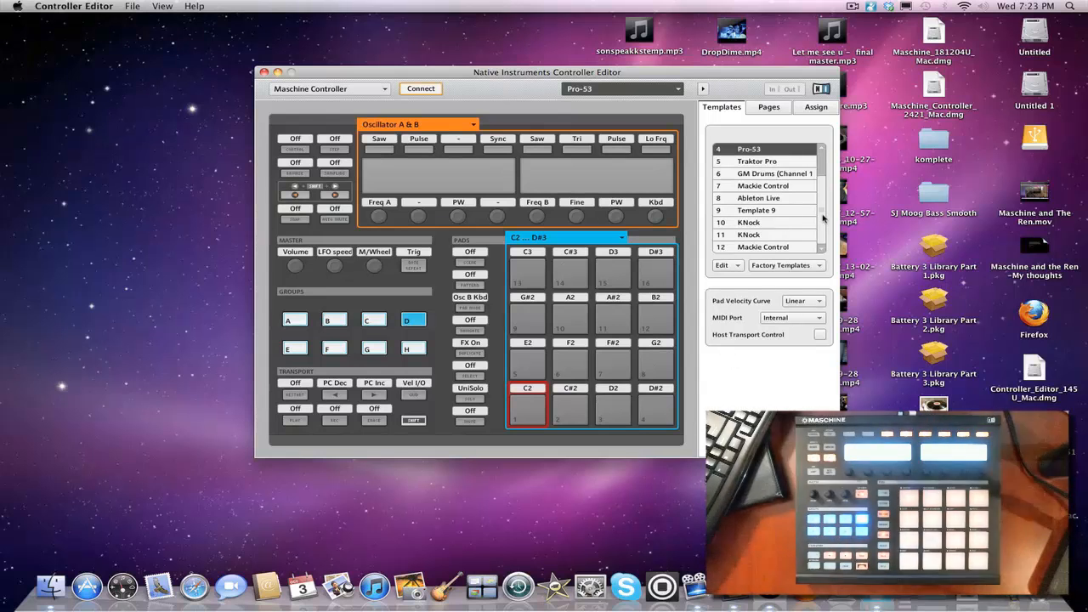
scroll(823, 220, "up", 3)
scroll(823, 219, "down", 3)
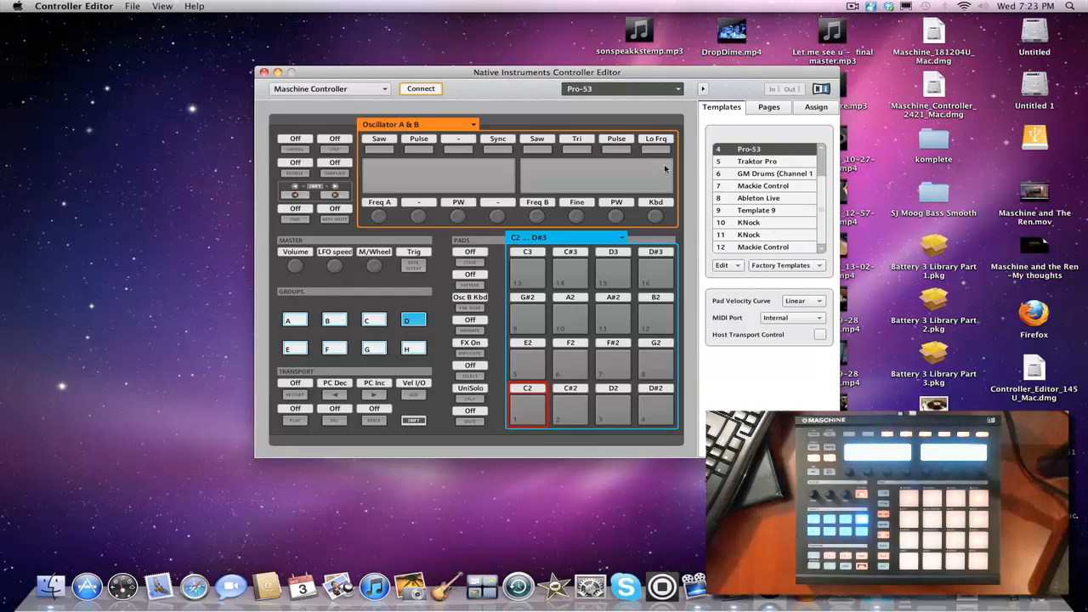
Load the Mackie Control template, review Edit > Append, and leave Host Transport Control enabled
left_click(771, 187)
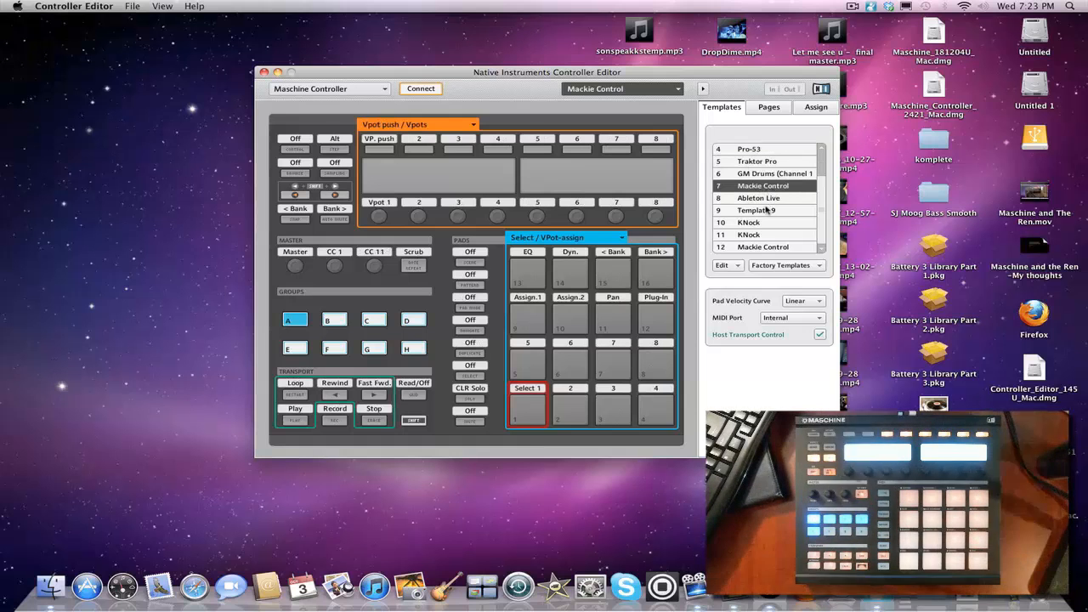
left_click(725, 266)
mouse_move(730, 287)
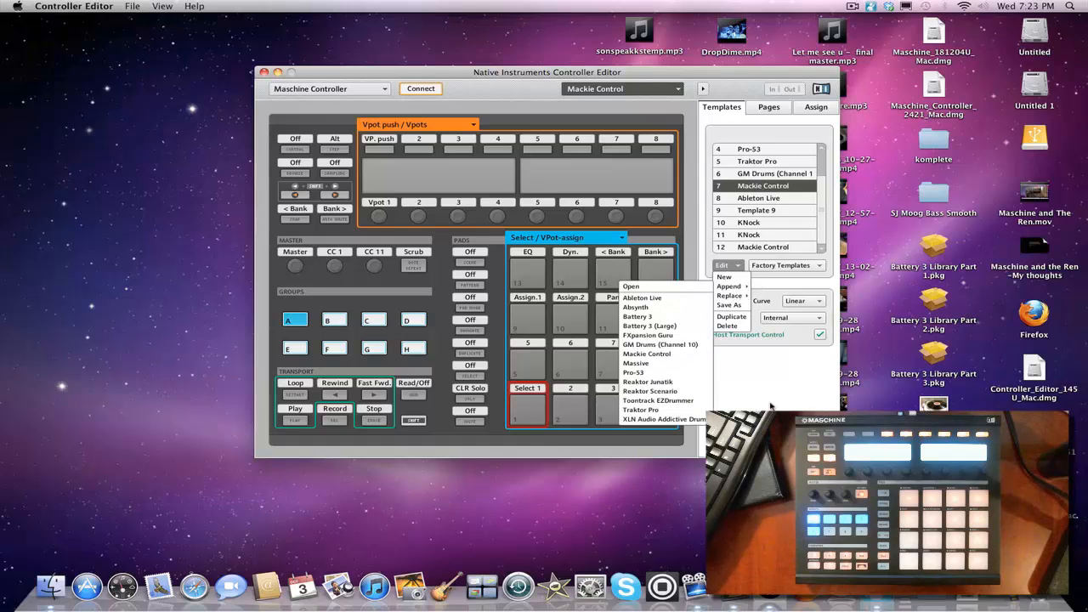
left_click(670, 355)
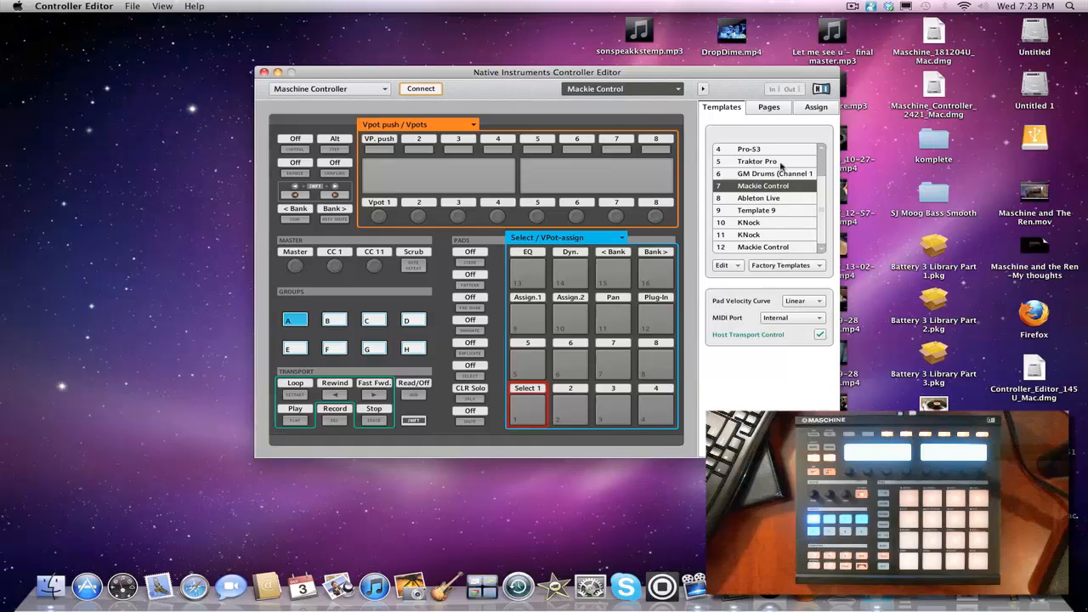
left_click(821, 335)
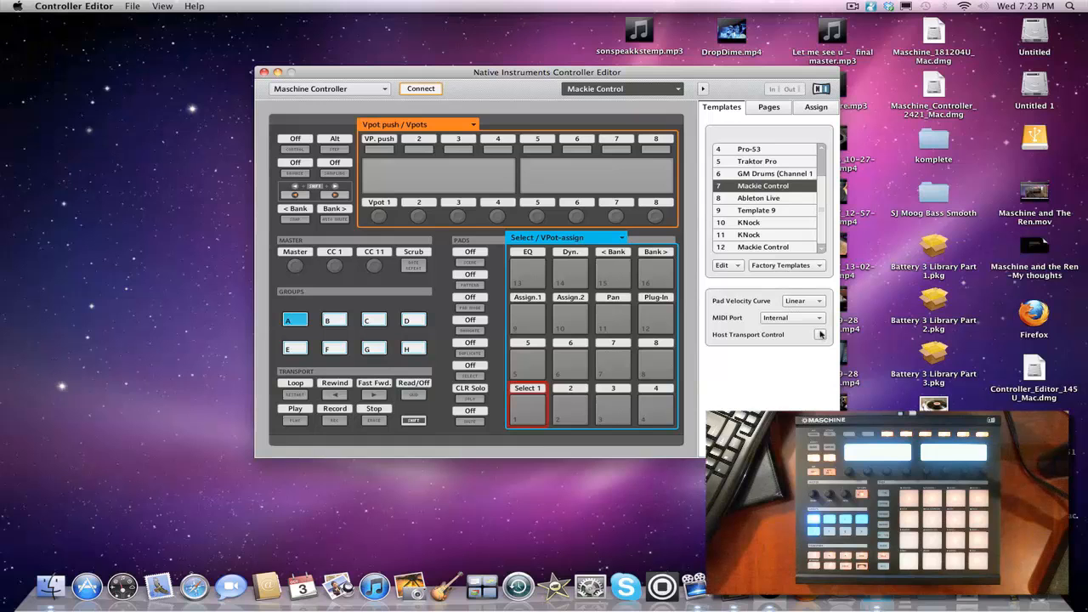
left_click(820, 335)
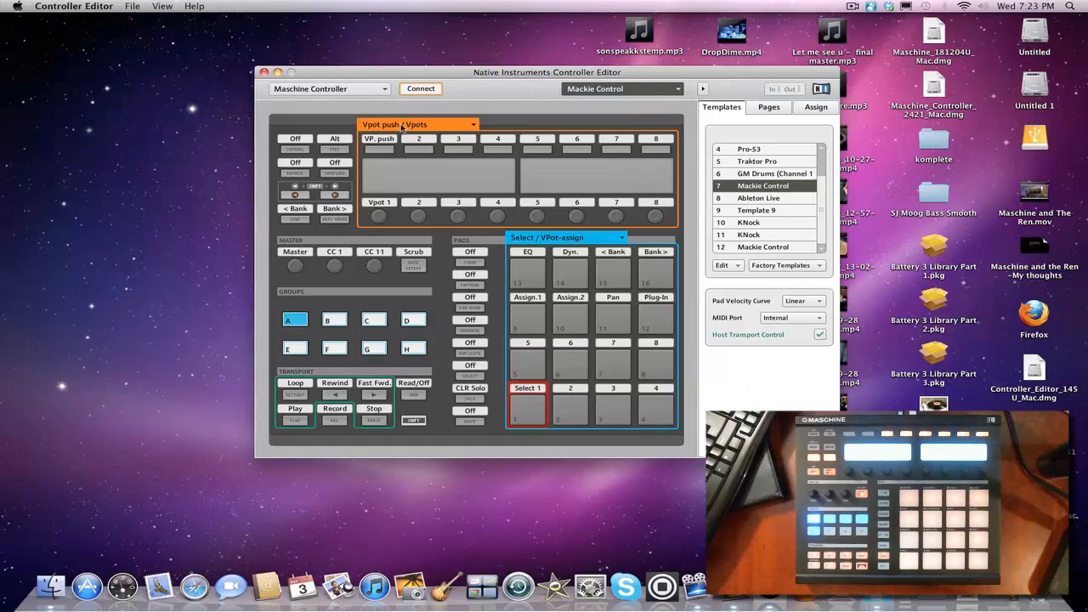
Return to Logic Express and reach Preferences > Control Surfaces > Setup…
left_click(695, 587)
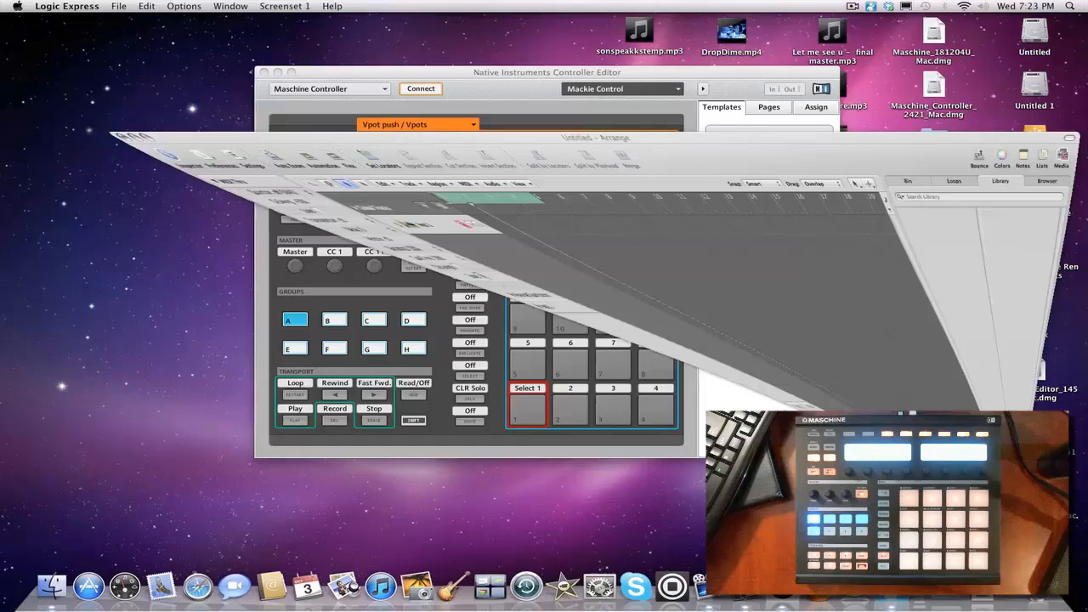
left_click(85, 7)
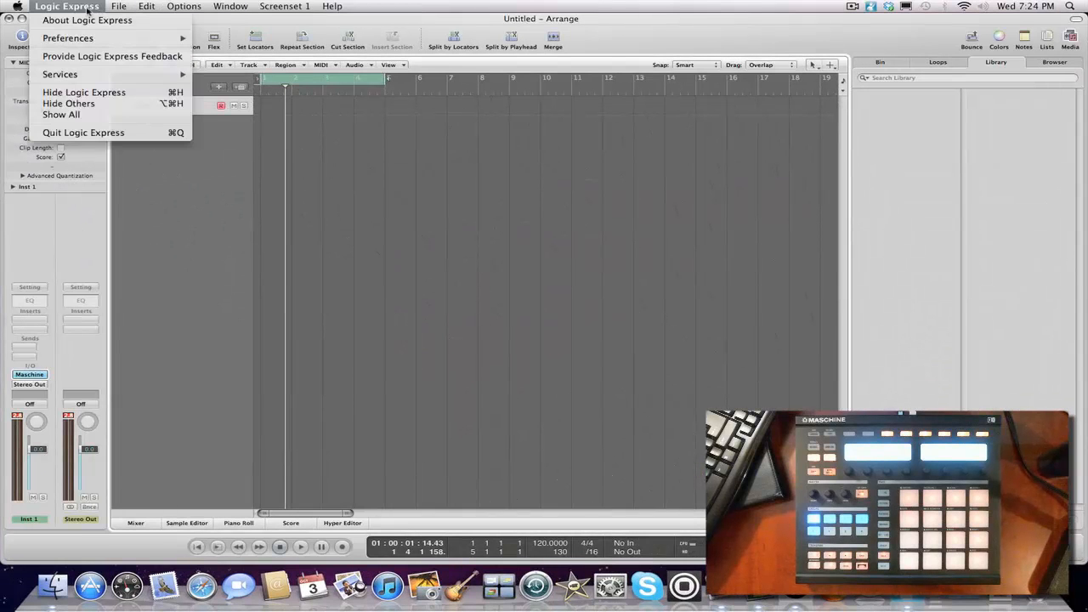
mouse_move(68, 38)
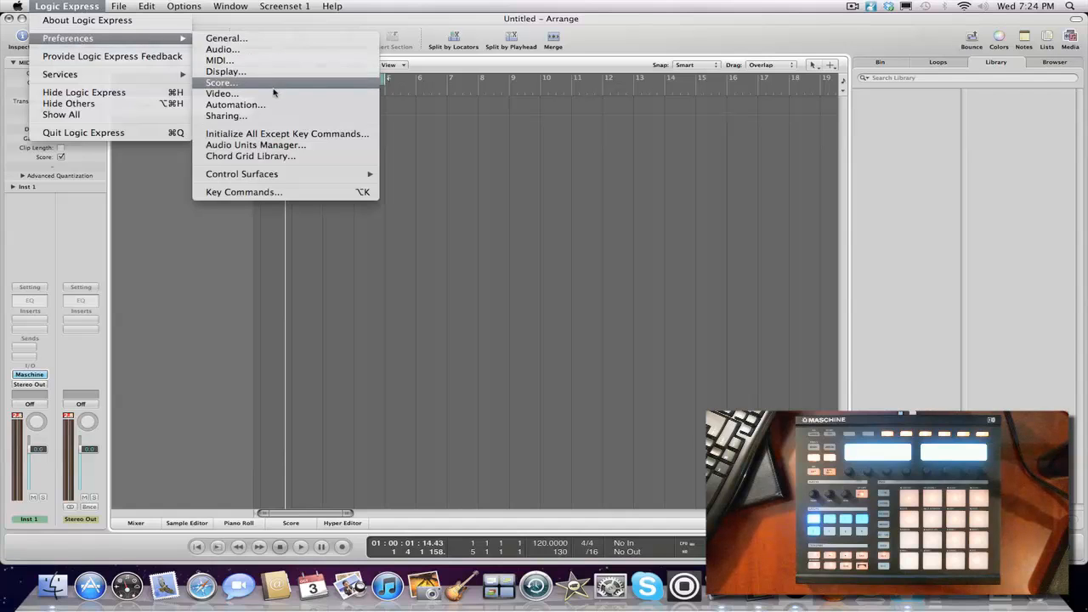
mouse_move(242, 173)
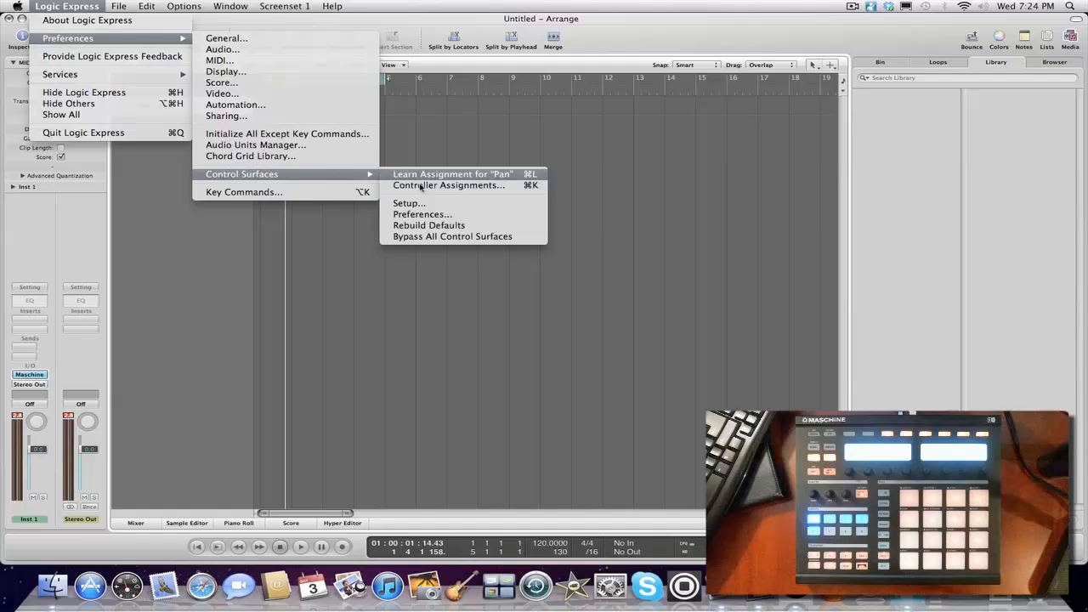
left_click(430, 205)
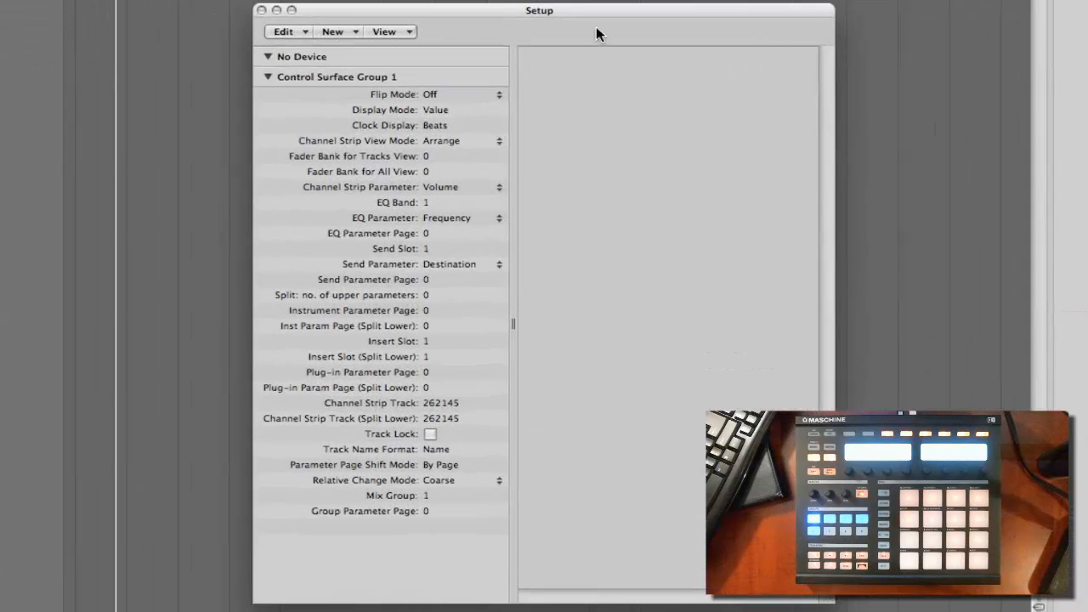
Install a Mackie Designs Mackie Control surface from the New > Install… list
left_click(419, 140)
left_click(349, 48)
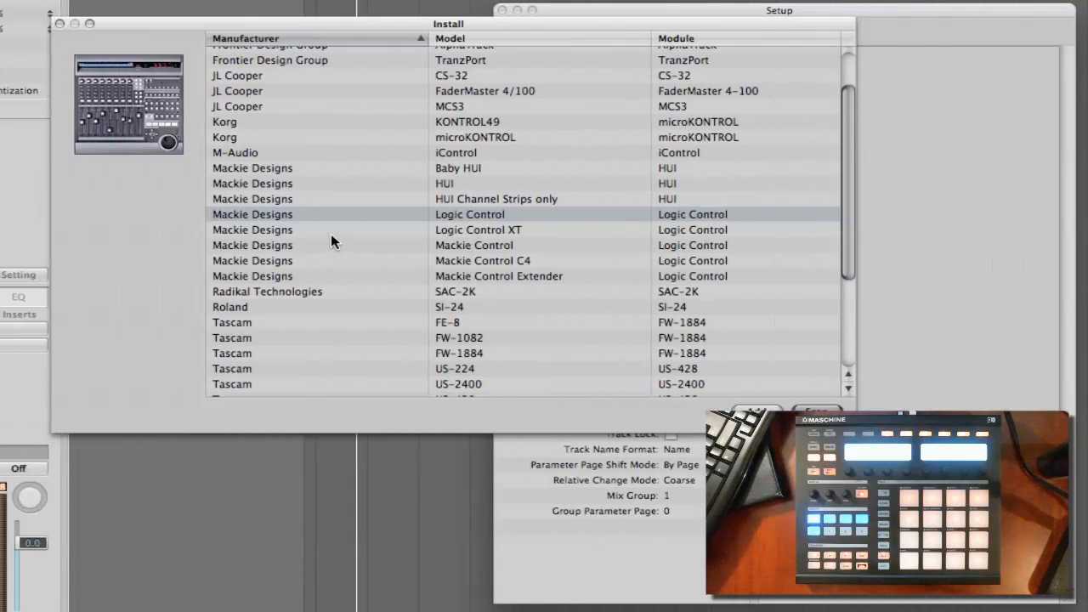
scroll(331, 234, "down", 1)
left_click(255, 243)
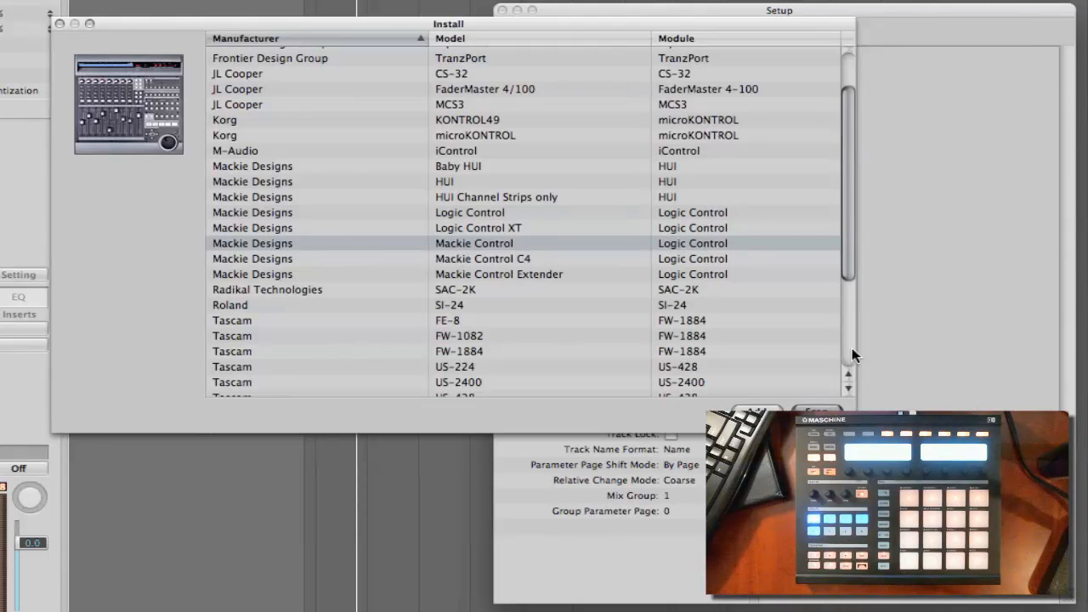
left_click(812, 411)
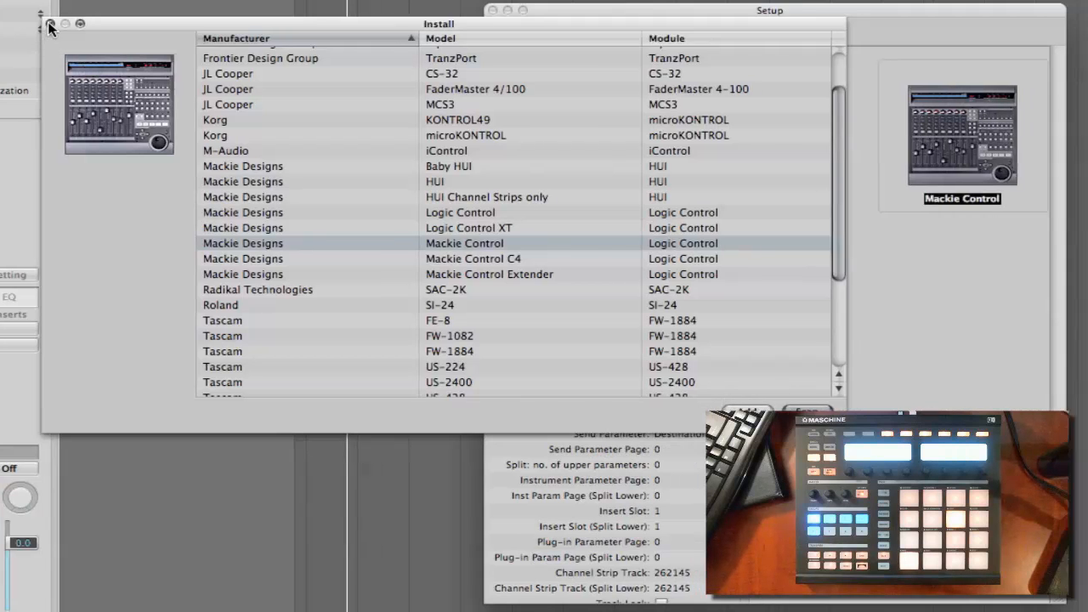
left_click(61, 24)
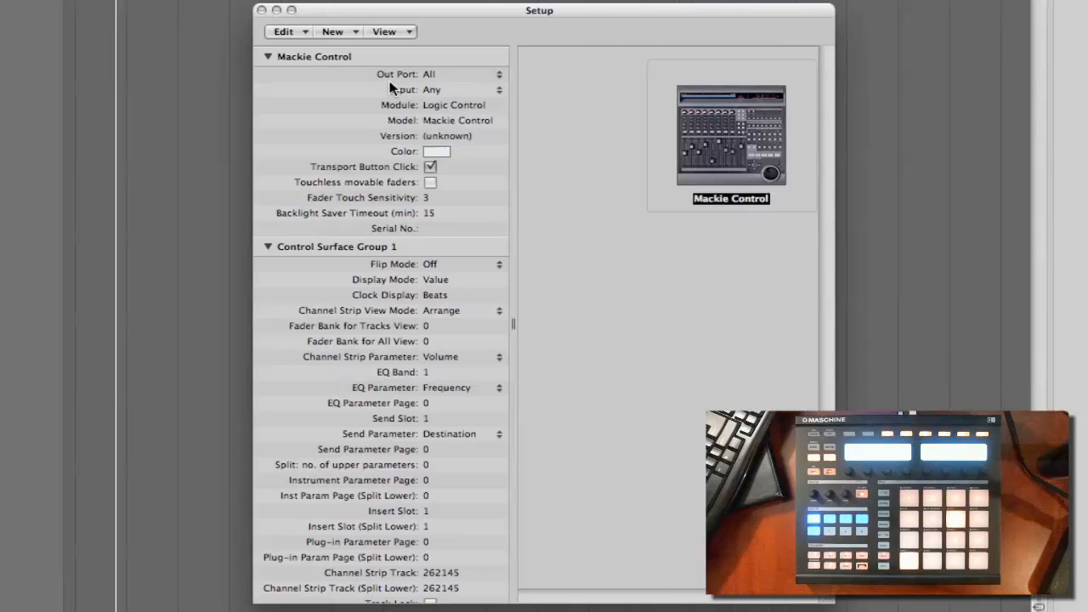
Assign the surface's Input to MIDI input port 0 and close the setup window
left_click(435, 90)
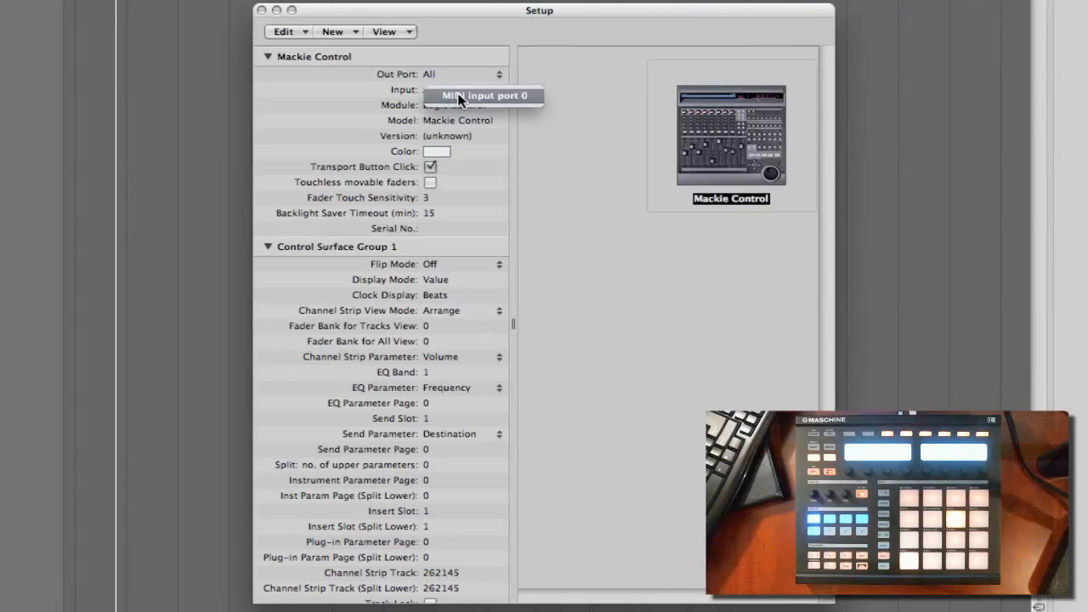
left_click(457, 95)
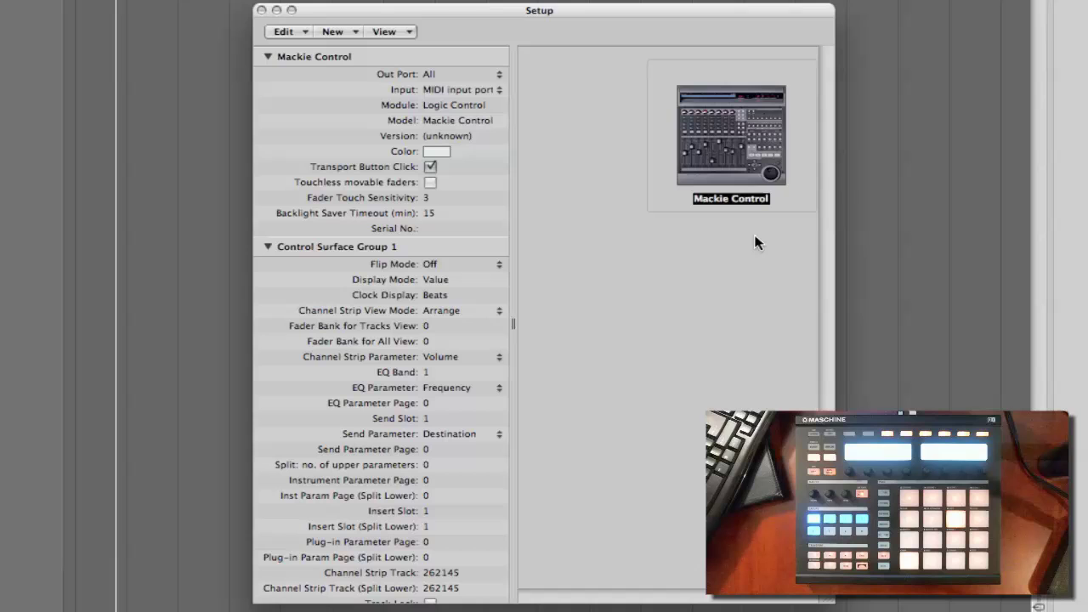
left_click(262, 10)
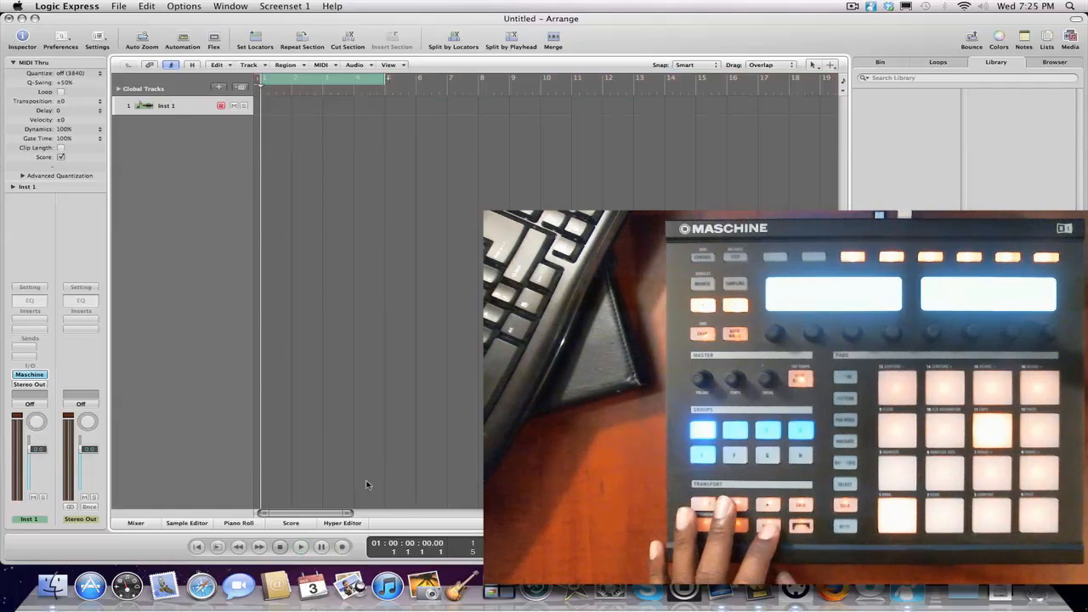
Close the Controller Editor window so Logic's playhead can be seen advancing during hardware playback
left_click(792, 590)
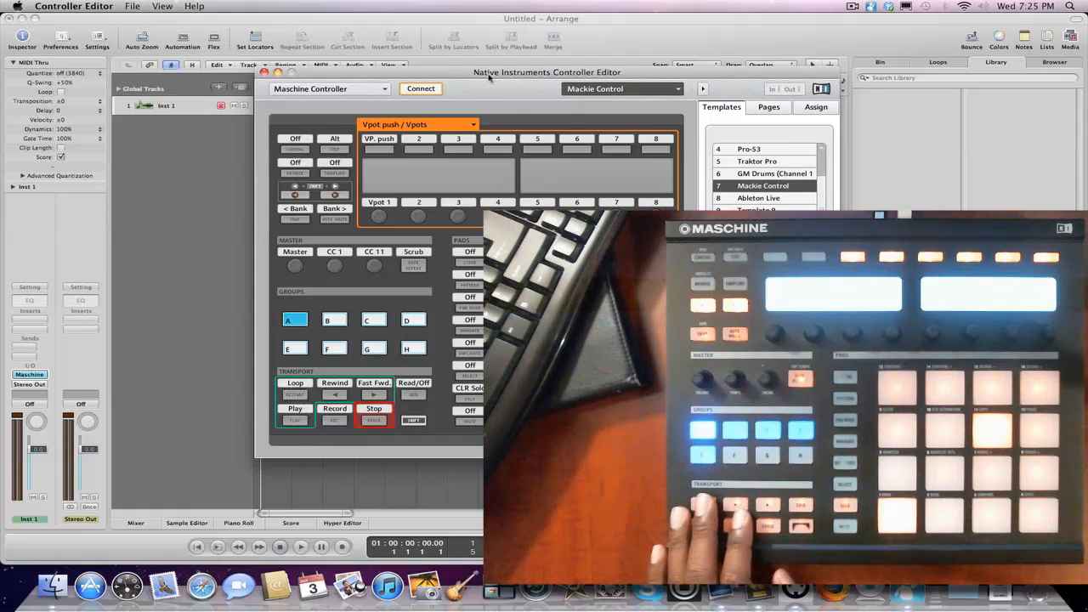
left_click(264, 72)
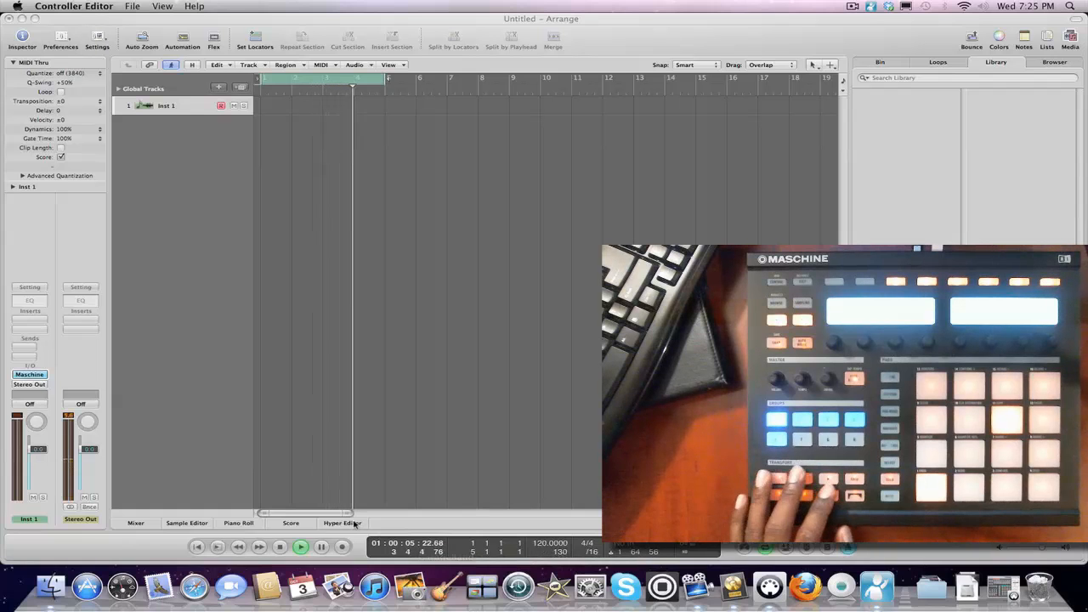
Focus Logic's Arrange window and stop playback, returning the playhead to the project start
left_click(291, 555)
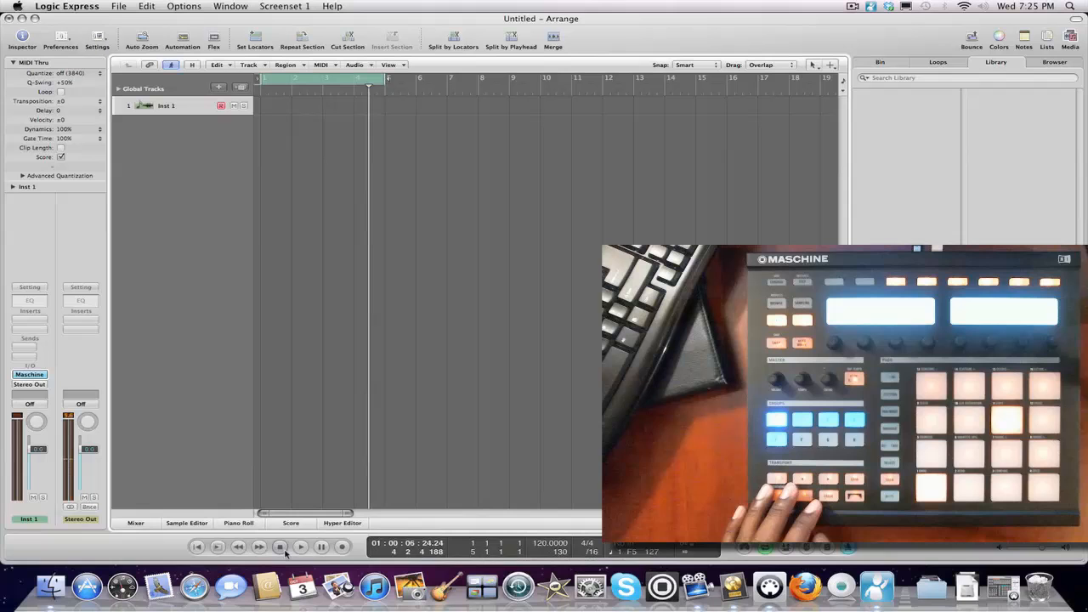
left_click(281, 547)
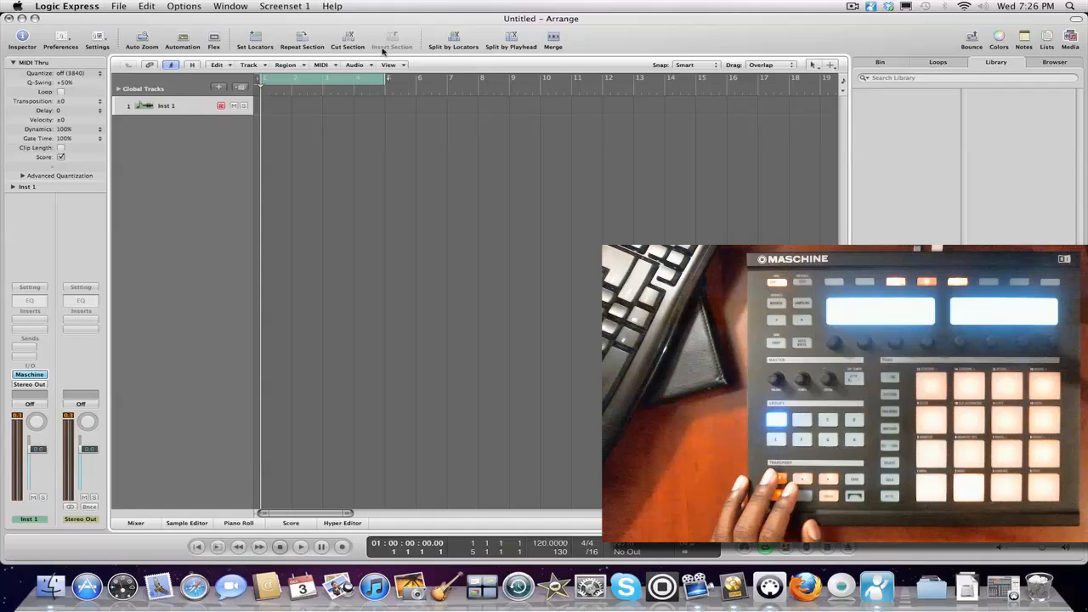
Drag the cycle region's right edge from bar 5 back to bar 3
left_click_drag(387, 78, 287, 81)
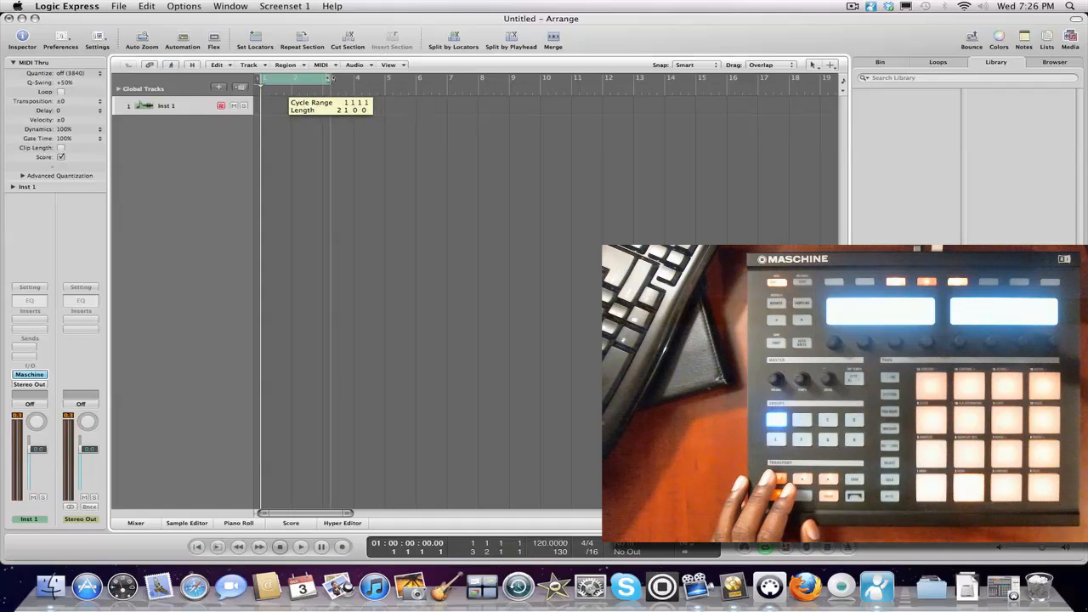